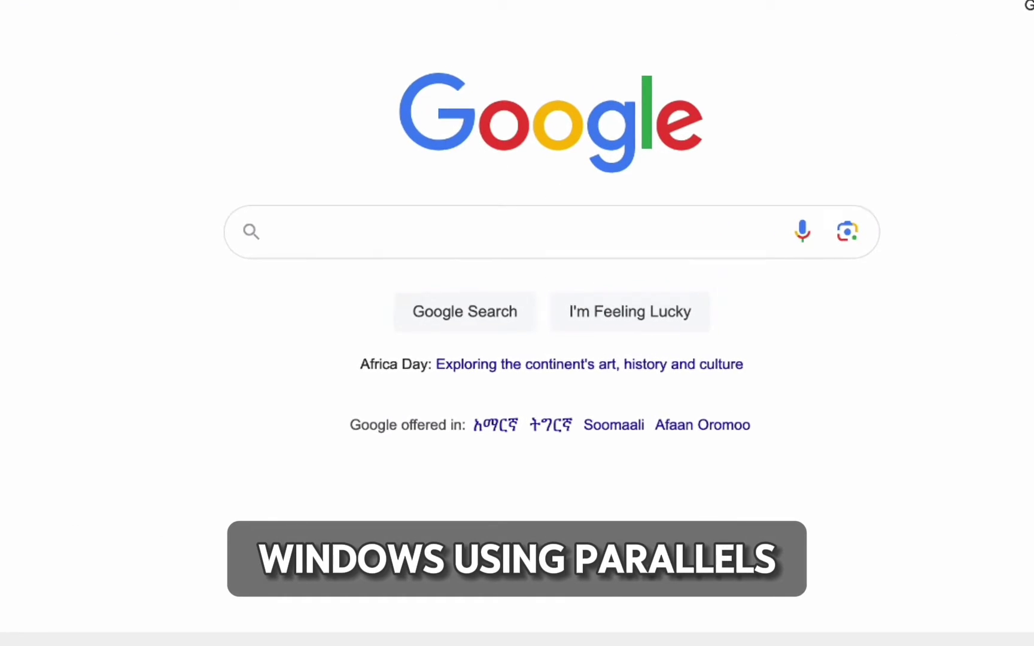
Step: Search Google for 'Paralles mac' and scroll to the parallels.com result
{"action": "type", "text": "P"}
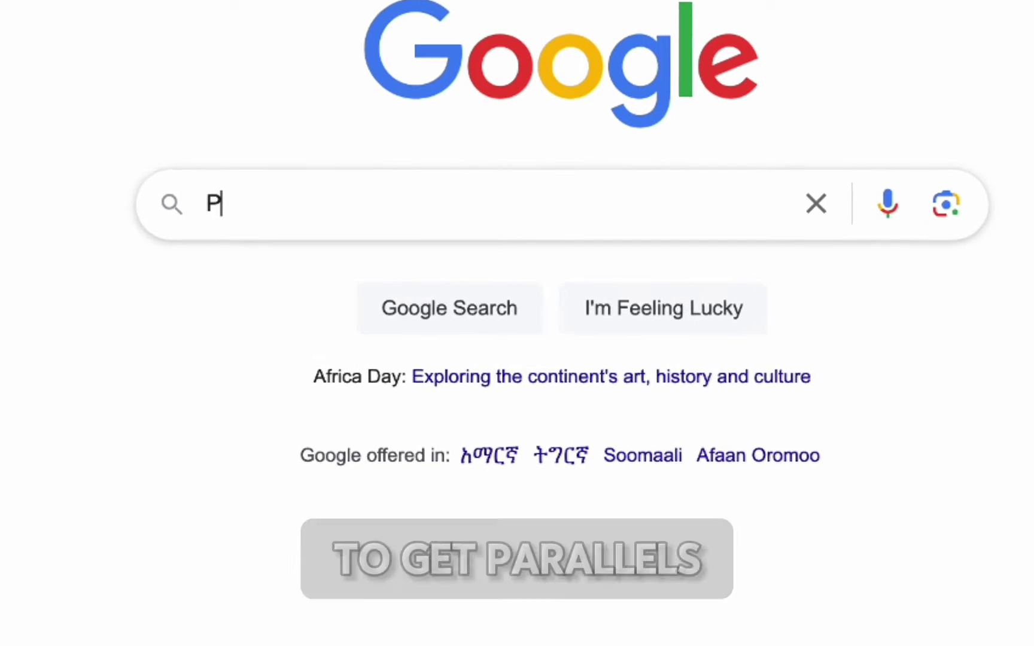
{"action": "type", "text": "aralles"}
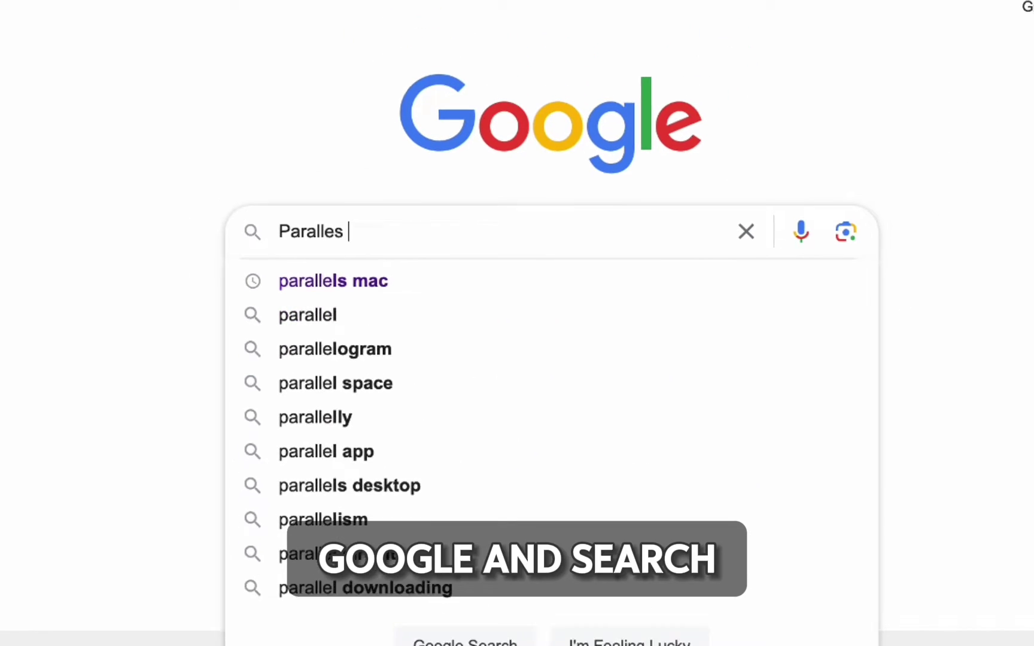
{"action": "type", "text": " mac"}
{"action": "key", "text": "Return"}
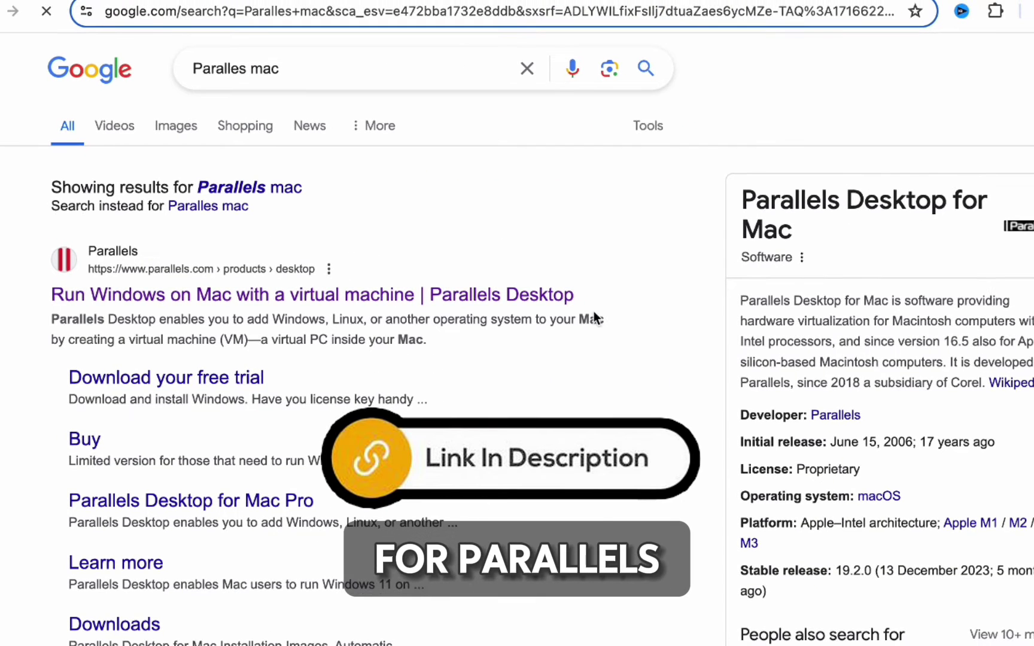
{"action": "scroll", "coordinate": [88, 293], "scroll_direction": "down", "scroll_amount": 2}
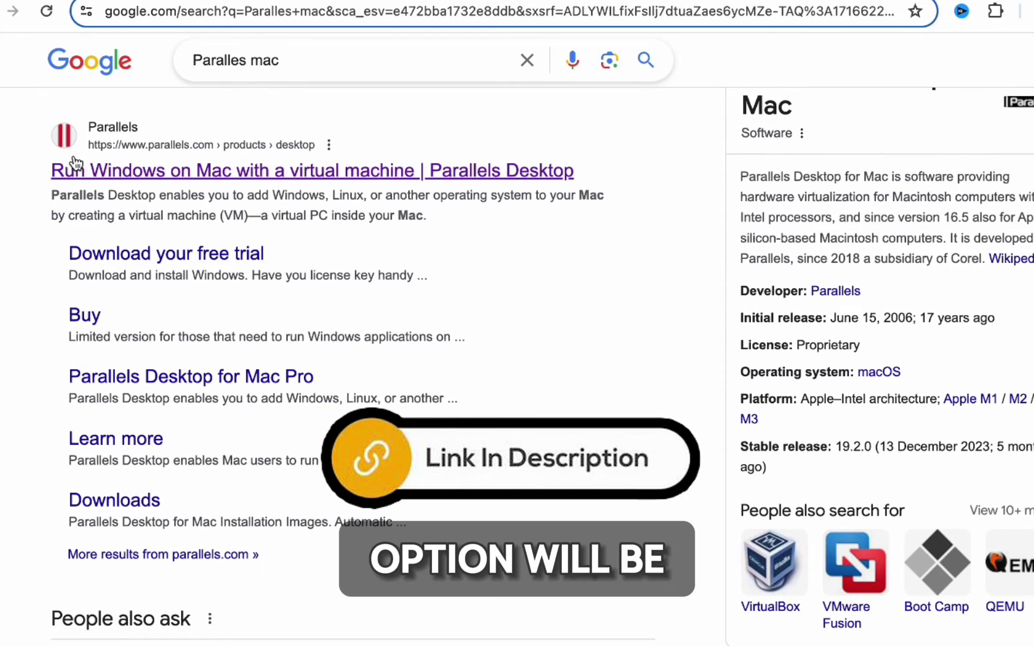
Step: Open the official Parallels Desktop site and look over its free 14-day trial page
{"action": "left_click", "coordinate": [110, 169]}
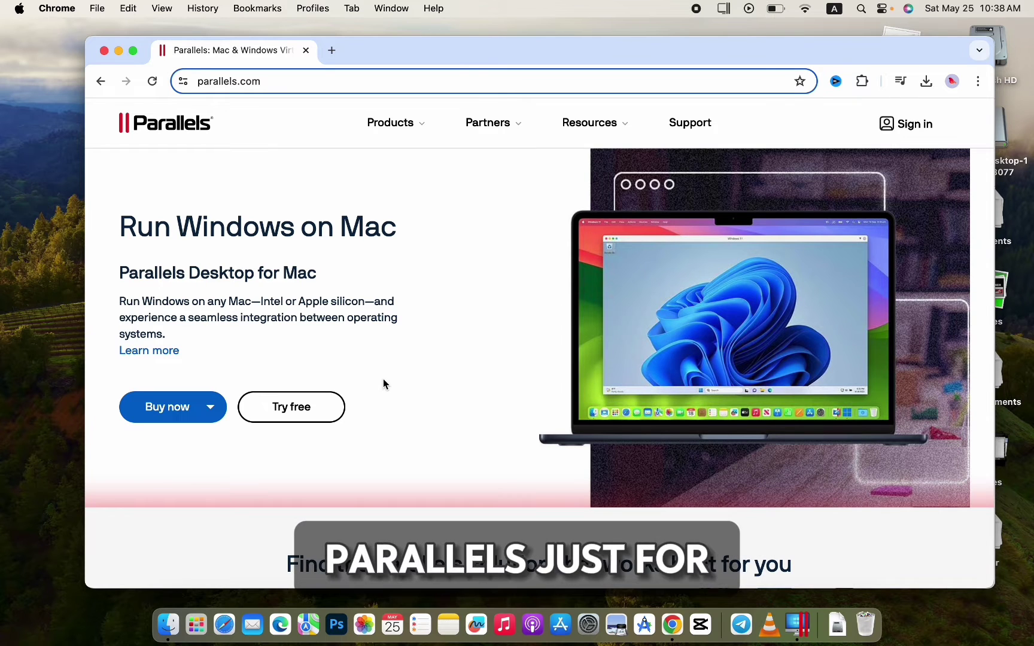
{"action": "left_click", "coordinate": [287, 407]}
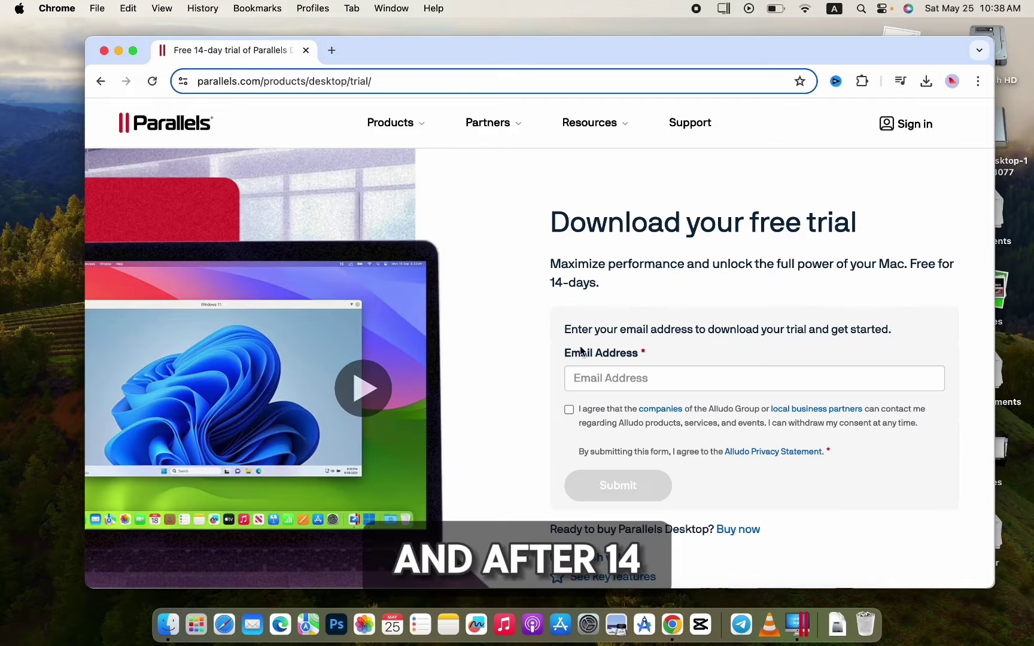
{"action": "left_click_drag", "start_coordinate": [550, 262], "coordinate": [602, 287]}
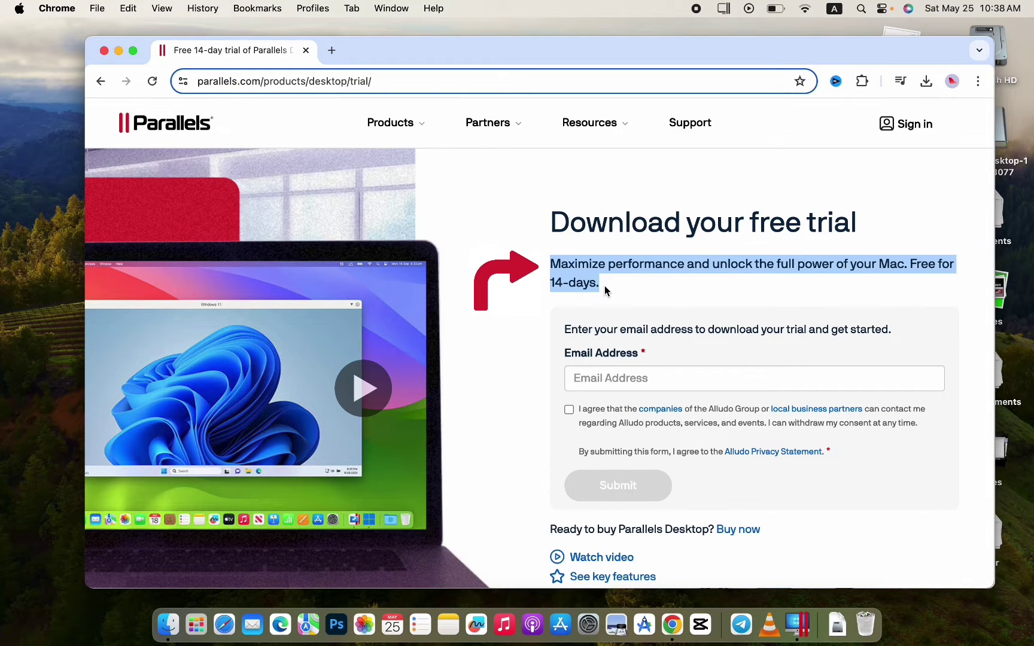
{"action": "scroll", "coordinate": [515, 300], "scroll_direction": "down", "scroll_amount": 10}
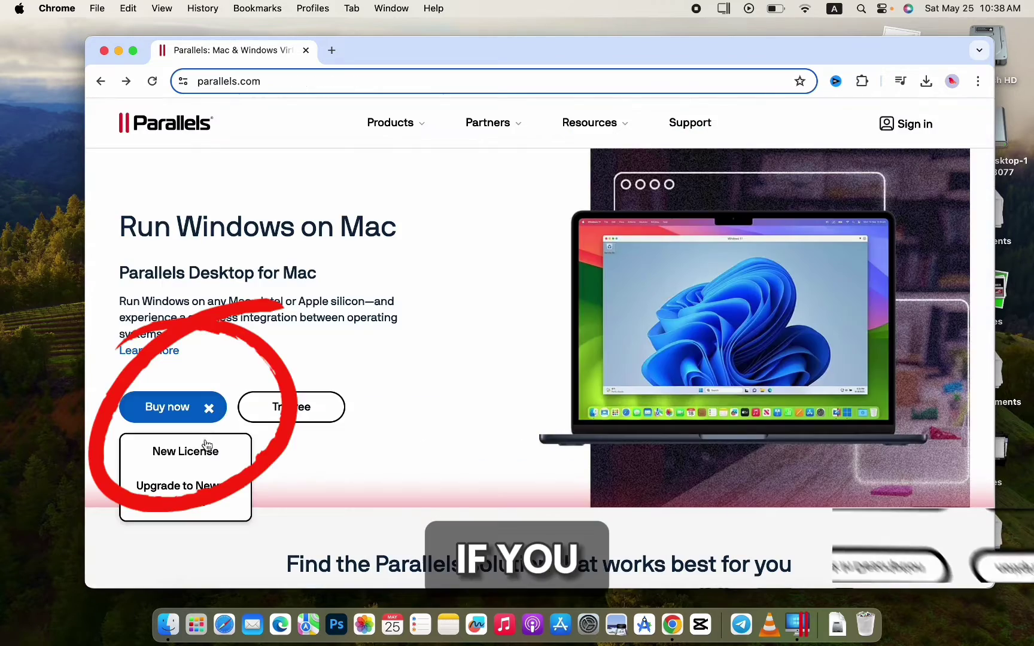
Step: Open the New License buy page and compare Standard ($99.99/yr) with Pro ($119.99/yr) pricing
{"action": "left_click", "coordinate": [173, 450]}
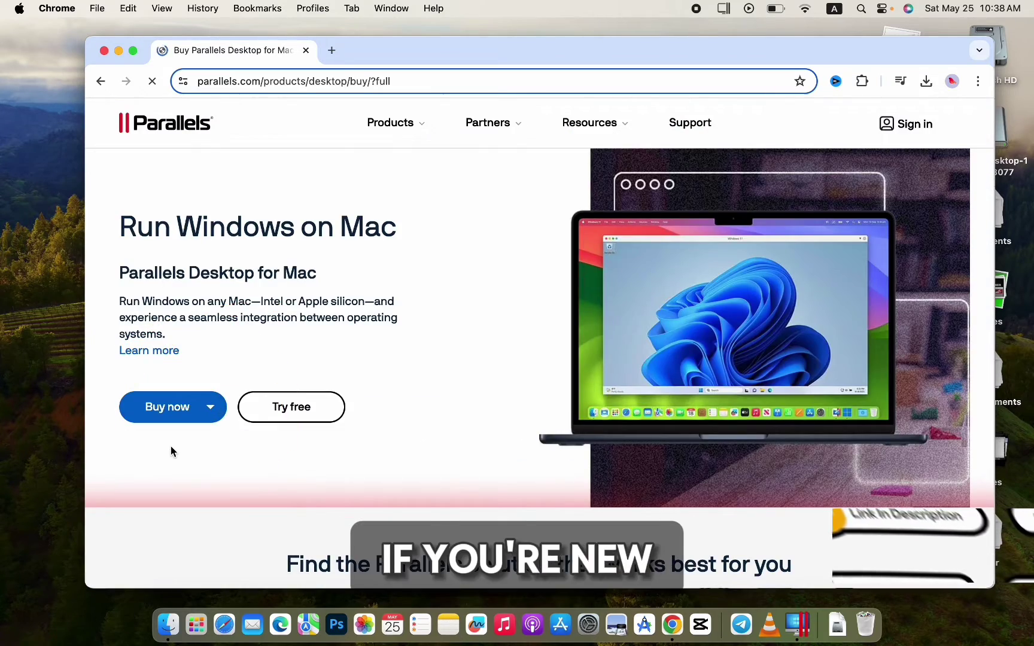
{"action": "scroll", "coordinate": [171, 451], "scroll_direction": "down", "scroll_amount": 5}
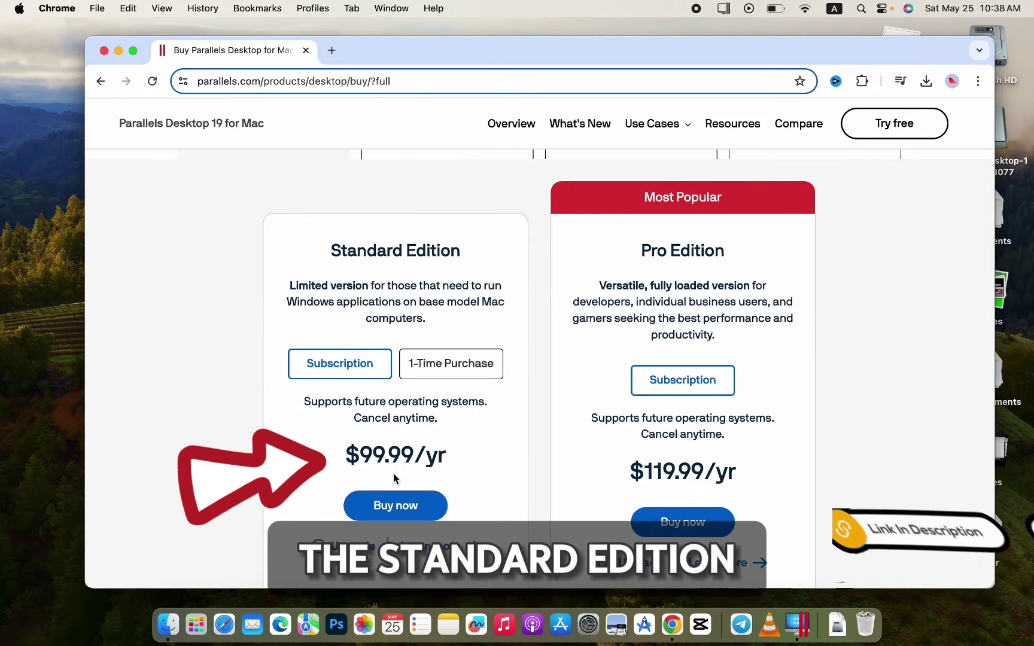
{"action": "left_click_drag", "start_coordinate": [346, 454], "coordinate": [438, 456]}
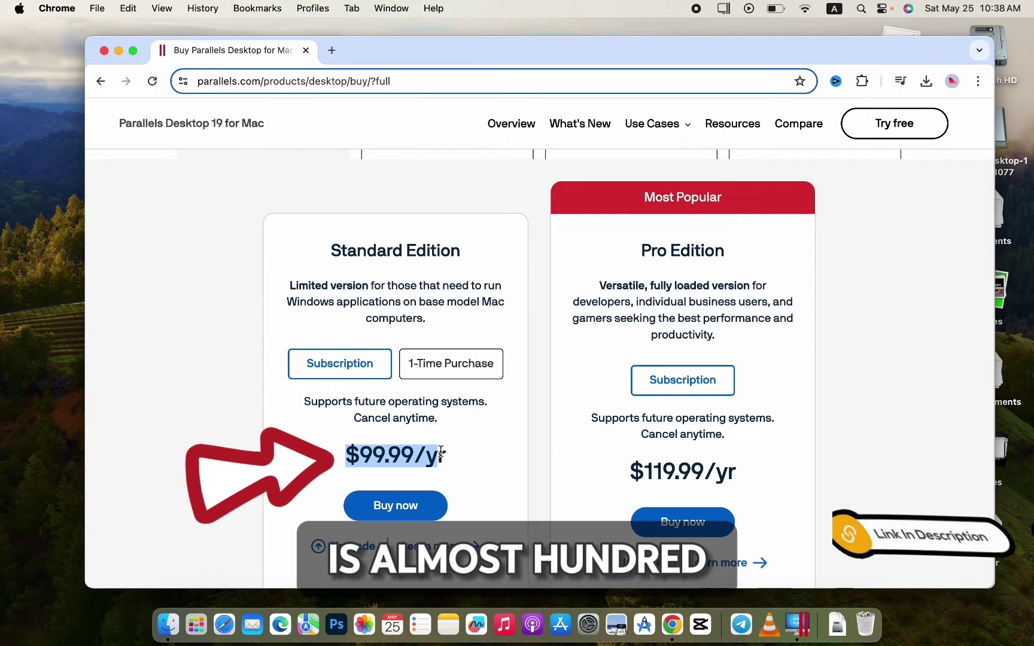
{"action": "left_click", "coordinate": [347, 474]}
{"action": "scroll", "coordinate": [504, 434], "scroll_direction": "up", "scroll_amount": 1}
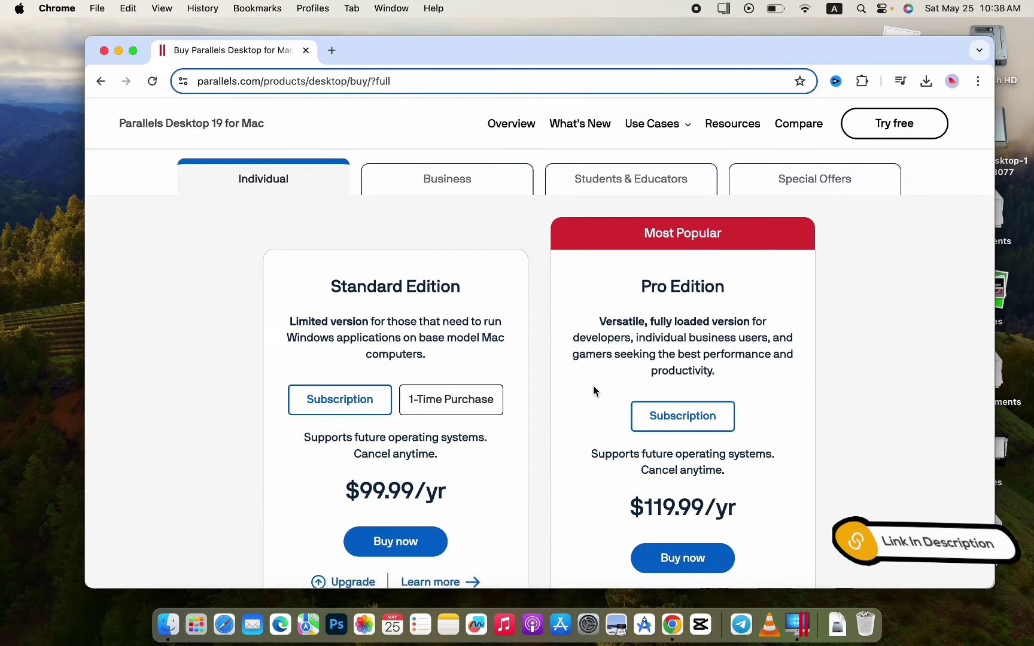
{"action": "scroll", "coordinate": [571, 449], "scroll_direction": "down", "scroll_amount": 1}
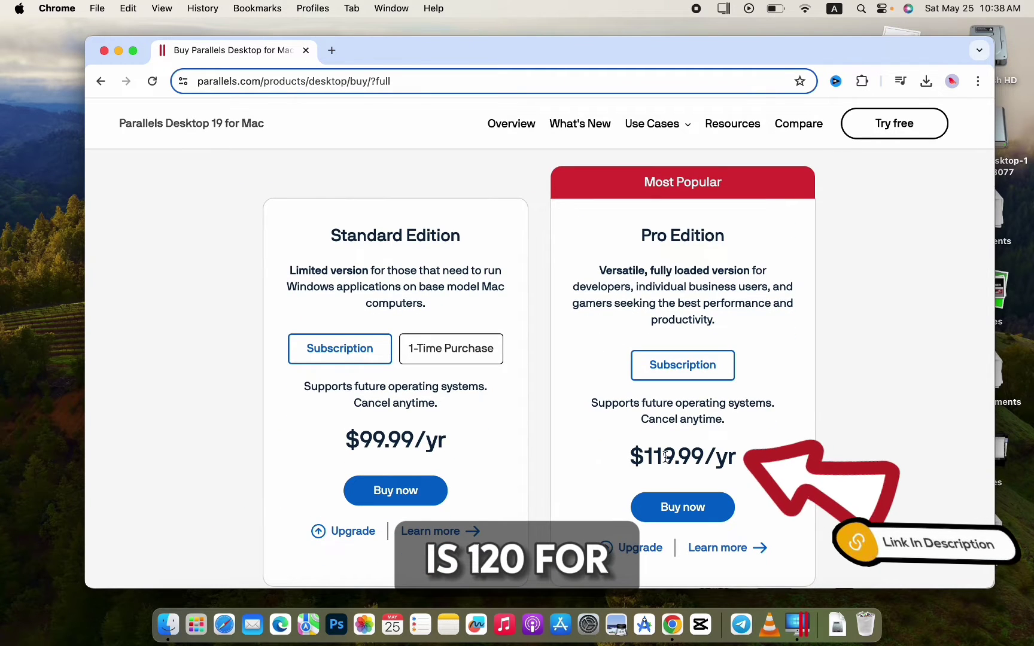
{"action": "scroll", "coordinate": [550, 448], "scroll_direction": "up", "scroll_amount": 1}
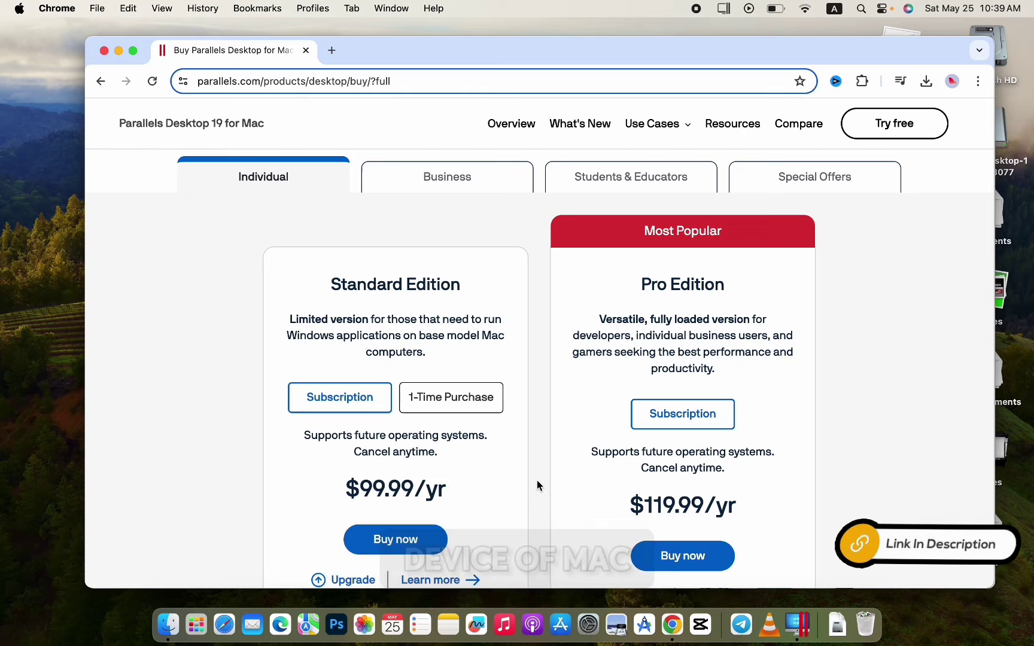
Step: Review the Business plan pricing on the Buy Parallels Desktop page
{"action": "scroll", "coordinate": [537, 481], "scroll_direction": "up", "scroll_amount": 2}
{"action": "scroll", "coordinate": [537, 484], "scroll_direction": "up", "scroll_amount": 1}
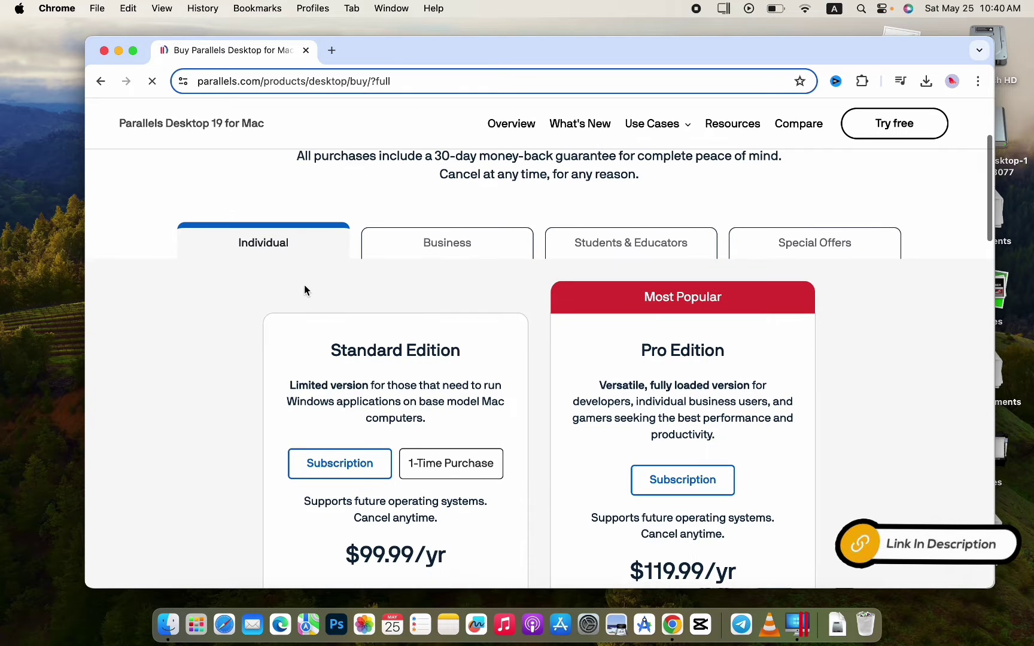
{"action": "left_click", "coordinate": [456, 232]}
{"action": "scroll", "coordinate": [372, 410], "scroll_direction": "down", "scroll_amount": 4}
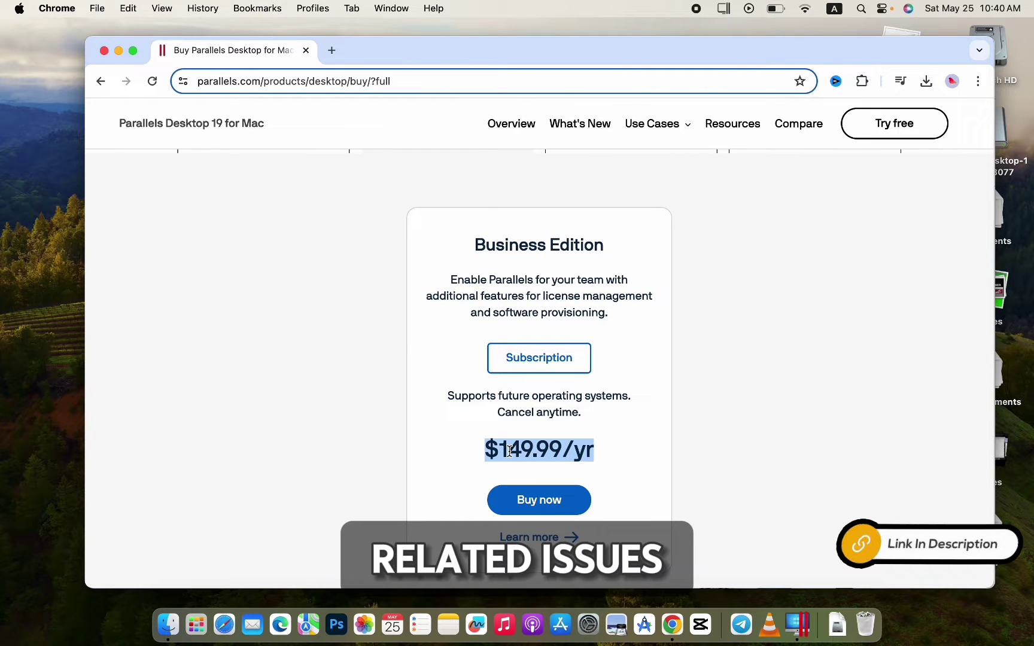
{"action": "scroll", "coordinate": [509, 452], "scroll_direction": "up", "scroll_amount": 8}
{"action": "scroll", "coordinate": [439, 300], "scroll_direction": "down", "scroll_amount": 6}
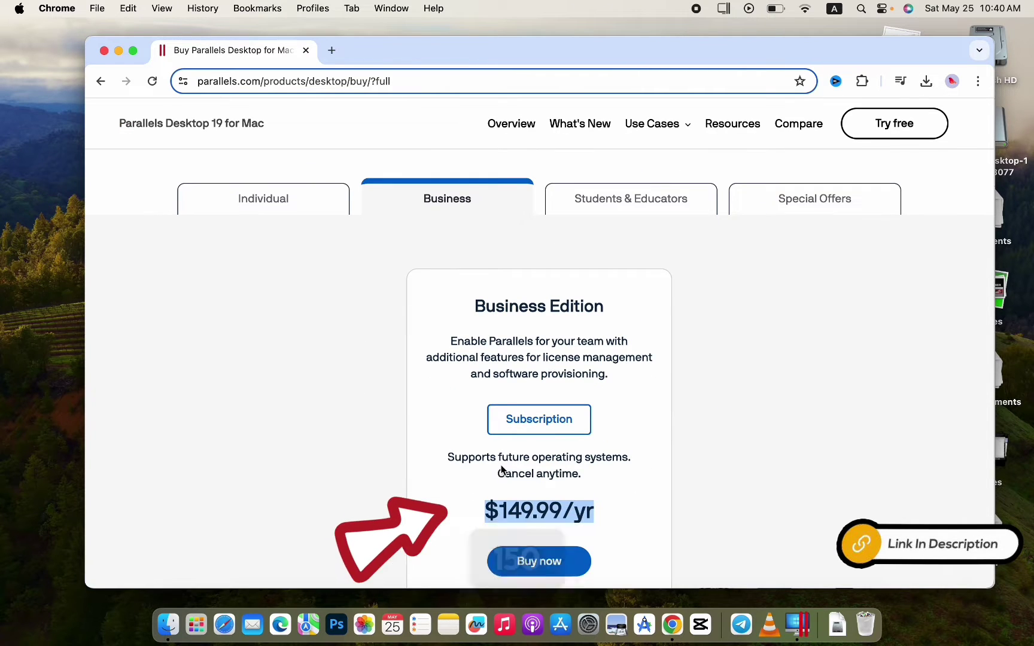
Step: Review the Students & Educators and Special Offers plan pricing
{"action": "left_click", "coordinate": [592, 198]}
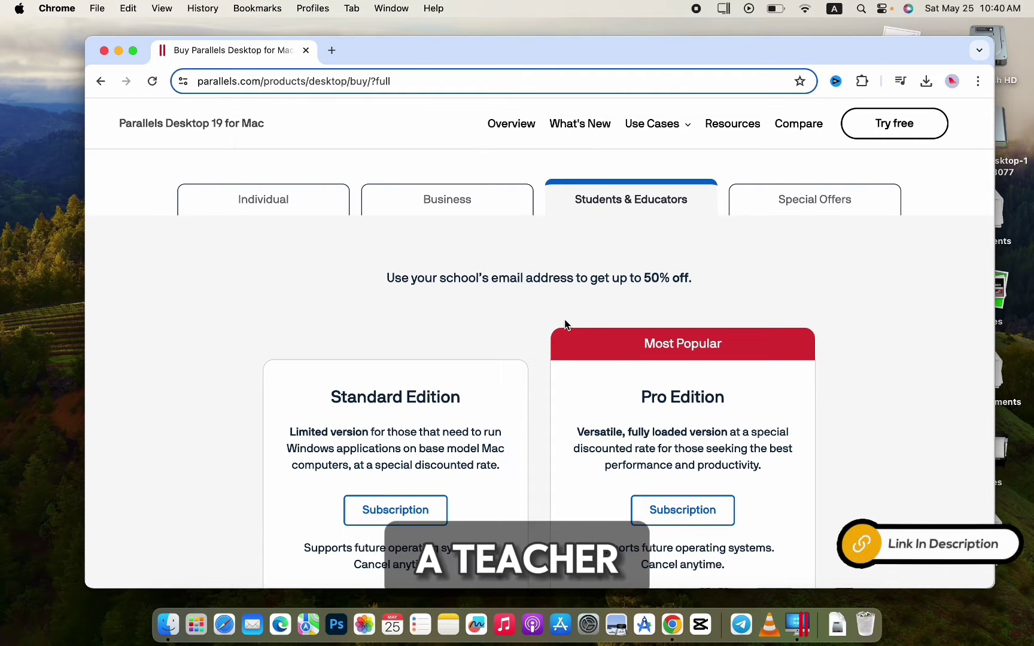
{"action": "scroll", "coordinate": [550, 353], "scroll_direction": "down", "scroll_amount": 3}
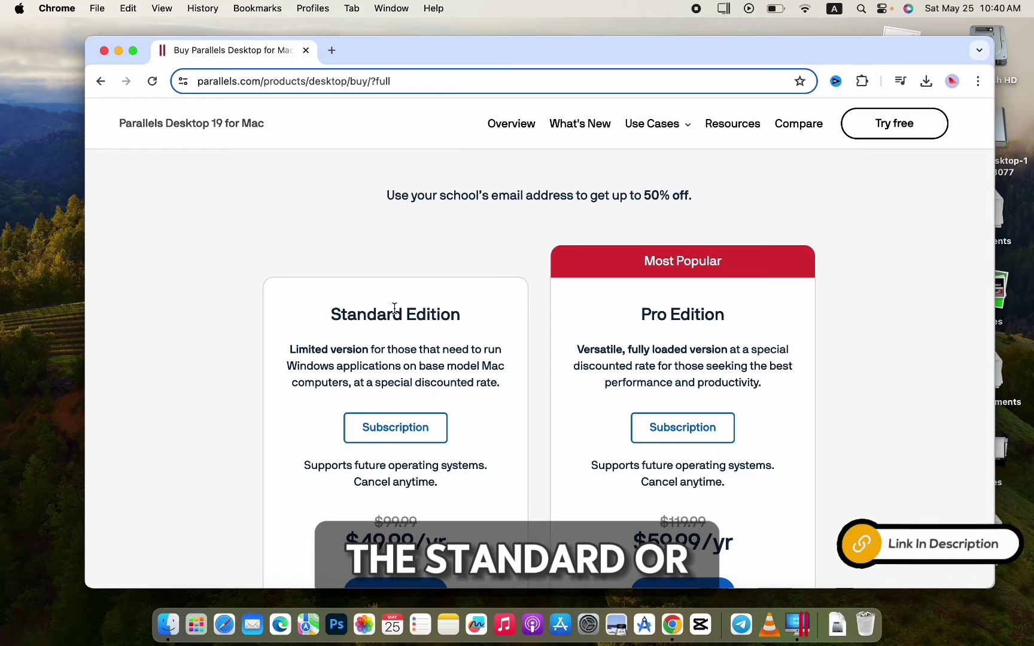
{"action": "scroll", "coordinate": [552, 372], "scroll_direction": "down", "scroll_amount": 3}
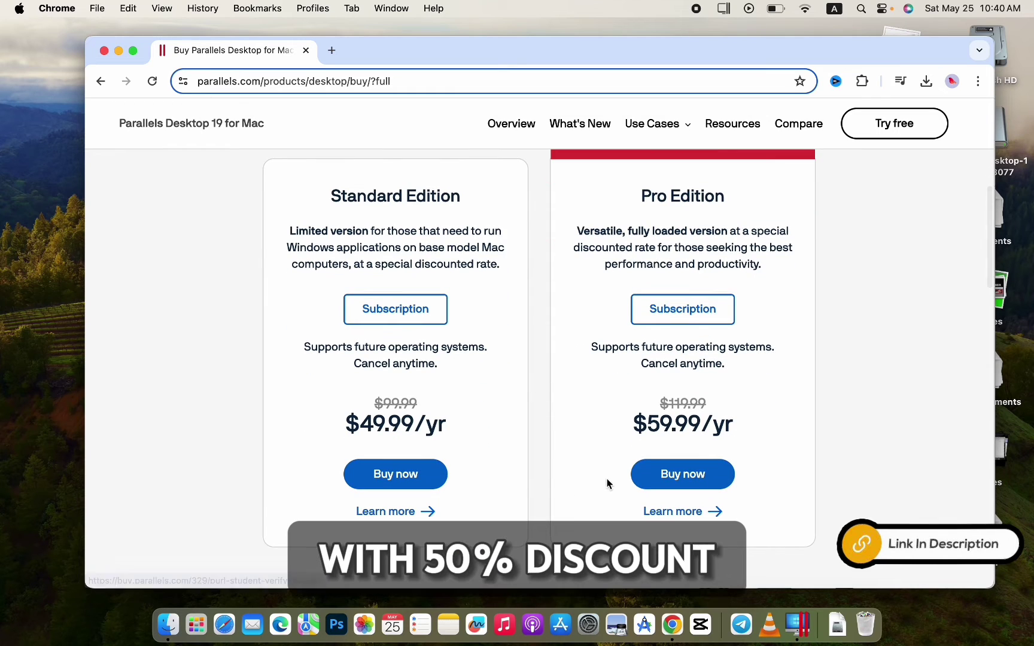
{"action": "scroll", "coordinate": [530, 478], "scroll_direction": "up", "scroll_amount": 10}
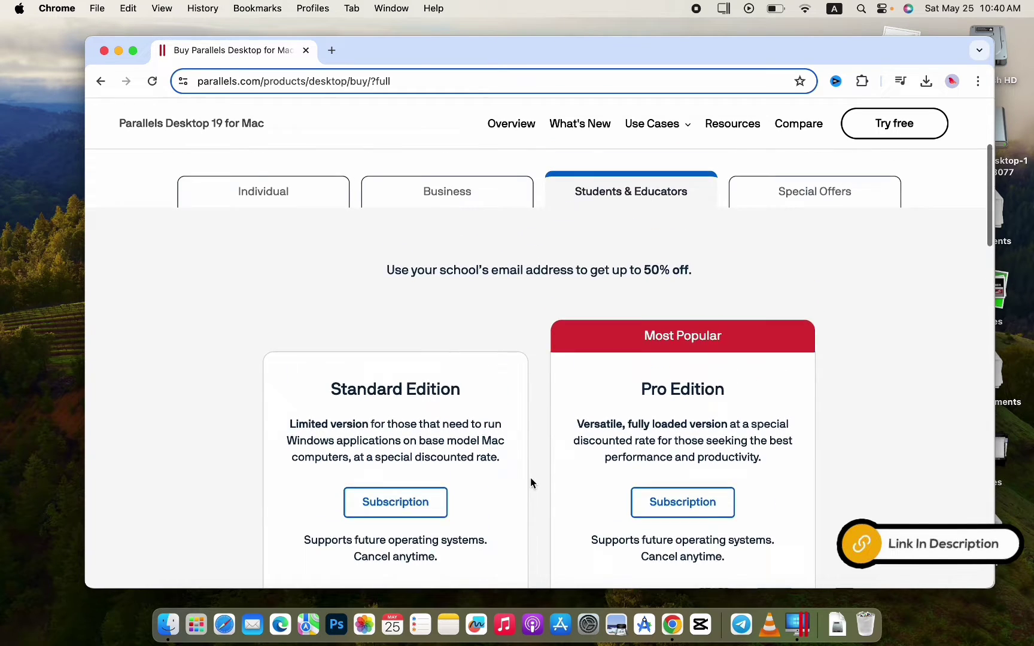
{"action": "left_click", "coordinate": [801, 411]}
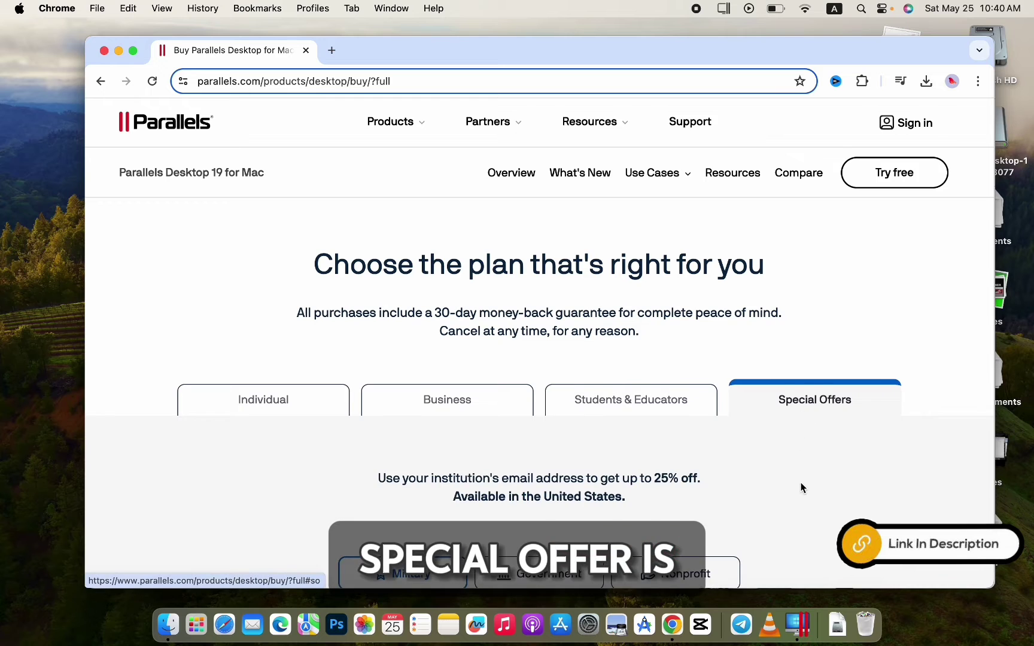
{"action": "scroll", "coordinate": [800, 483], "scroll_direction": "down", "scroll_amount": 5}
{"action": "scroll", "coordinate": [431, 362], "scroll_direction": "down", "scroll_amount": 2}
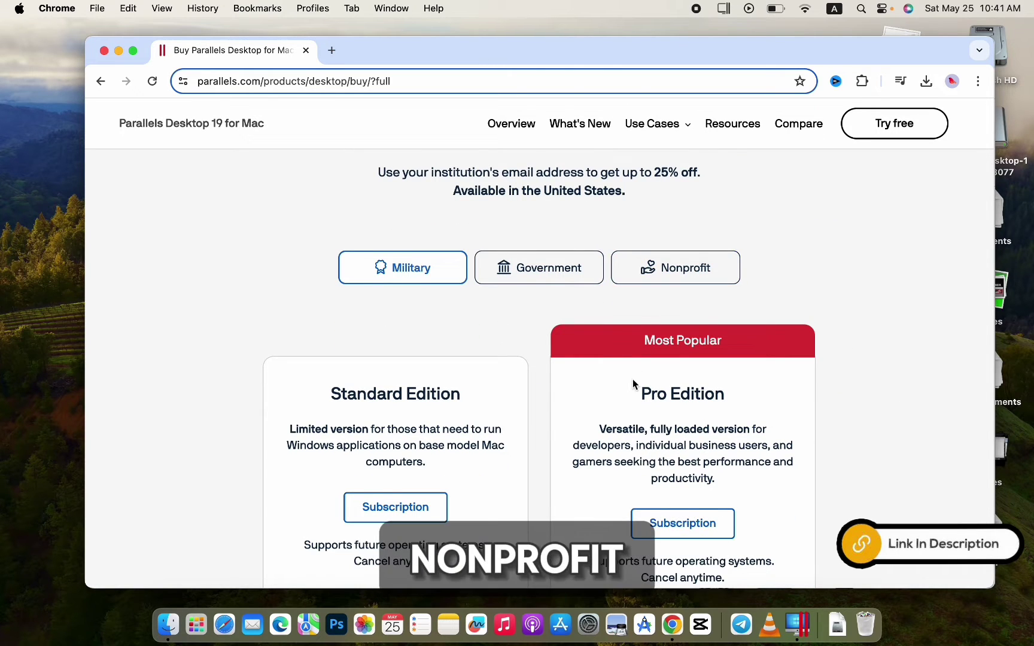
{"action": "scroll", "coordinate": [632, 379], "scroll_direction": "down", "scroll_amount": 5}
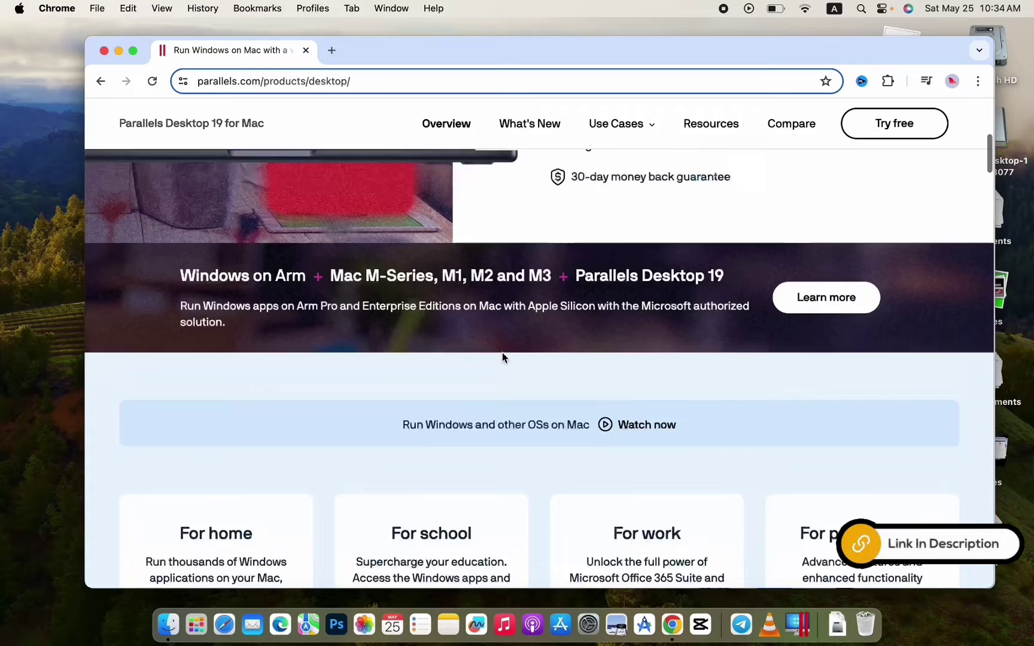
Step: Download the free trial and show Install Parallels Desktop.dmg in the Downloads folder
{"action": "scroll", "coordinate": [501, 356], "scroll_direction": "down", "scroll_amount": 2}
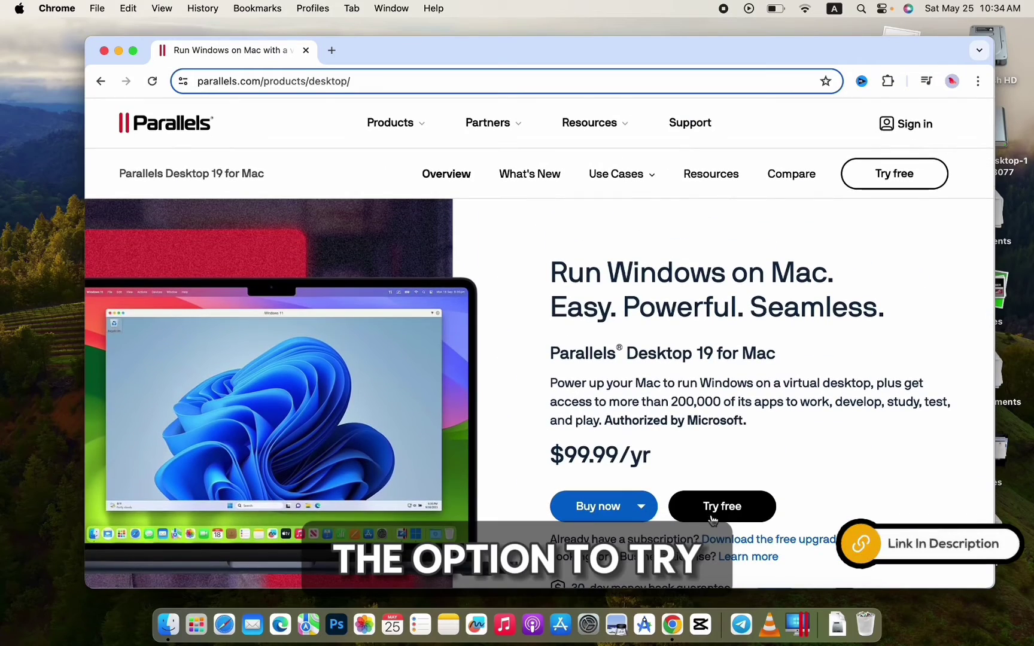
{"action": "scroll", "coordinate": [701, 510], "scroll_direction": "down", "scroll_amount": 3}
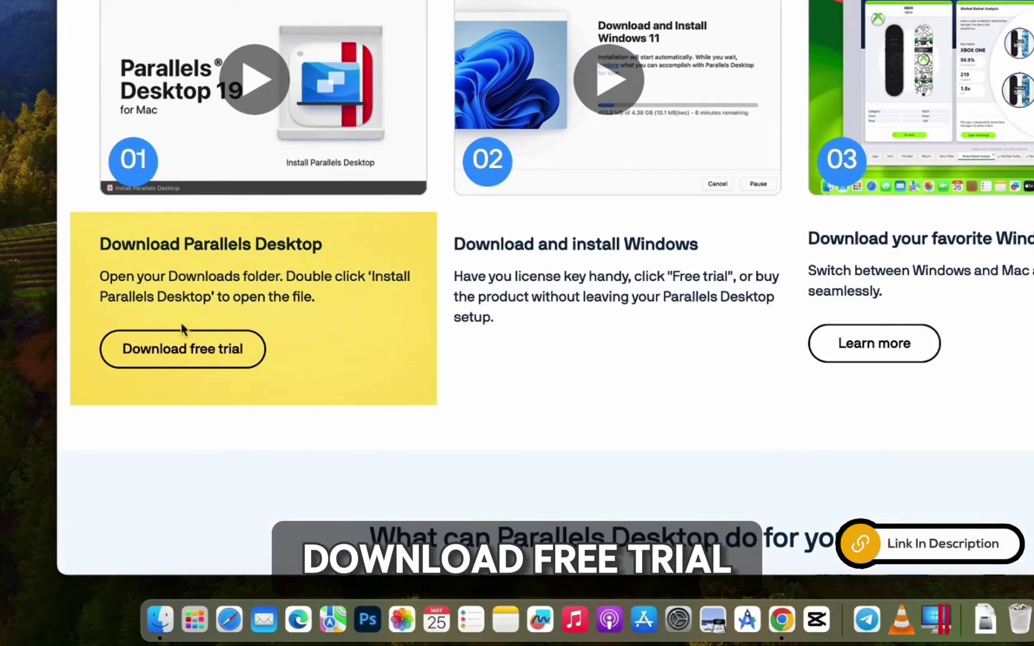
{"action": "left_click", "coordinate": [182, 349]}
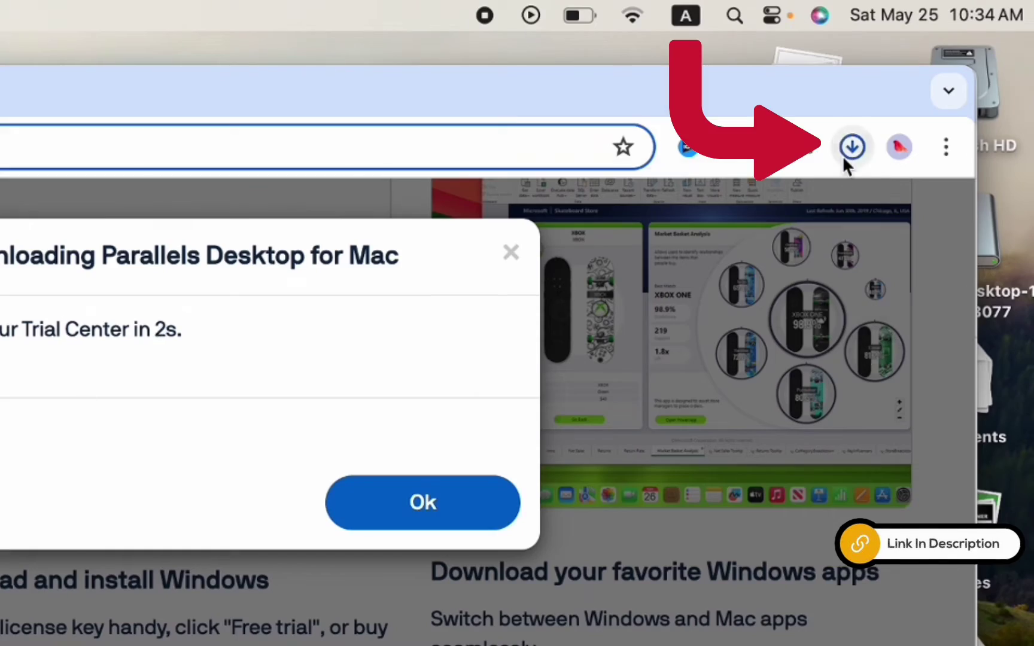
{"action": "left_click", "coordinate": [845, 156]}
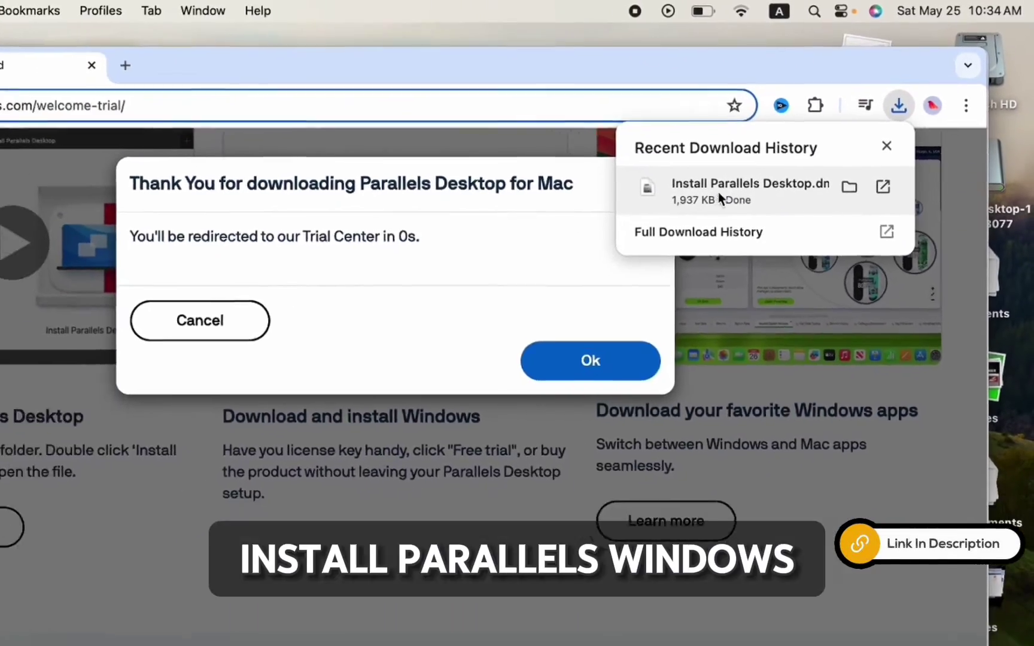
{"action": "left_click", "coordinate": [849, 186]}
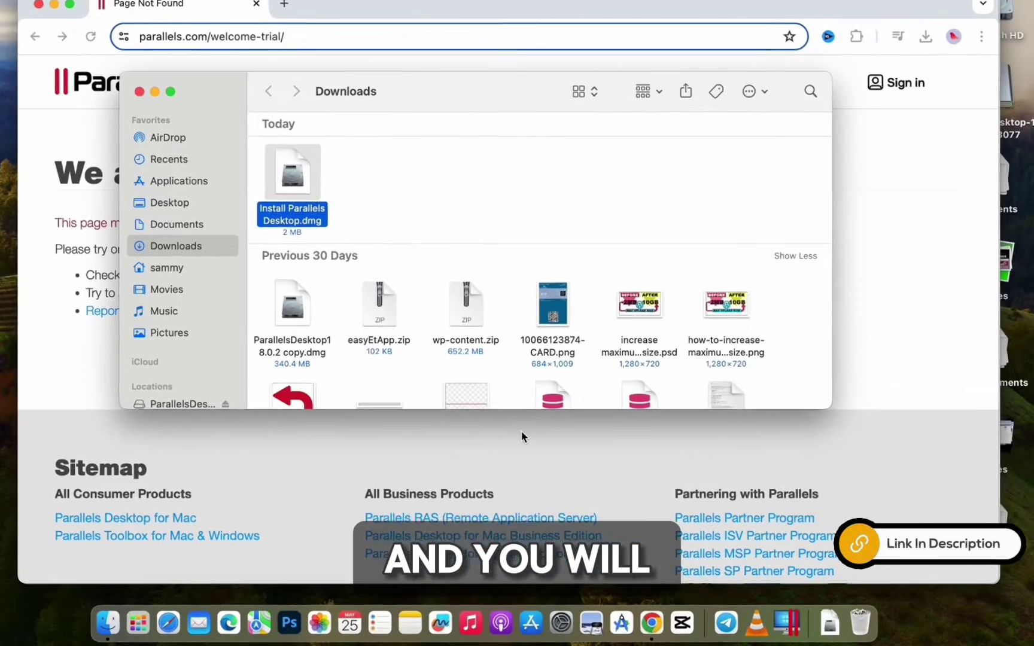
Step: Bring the browser forward and launch Parallels Desktop from the Dock
{"action": "left_click", "coordinate": [520, 429]}
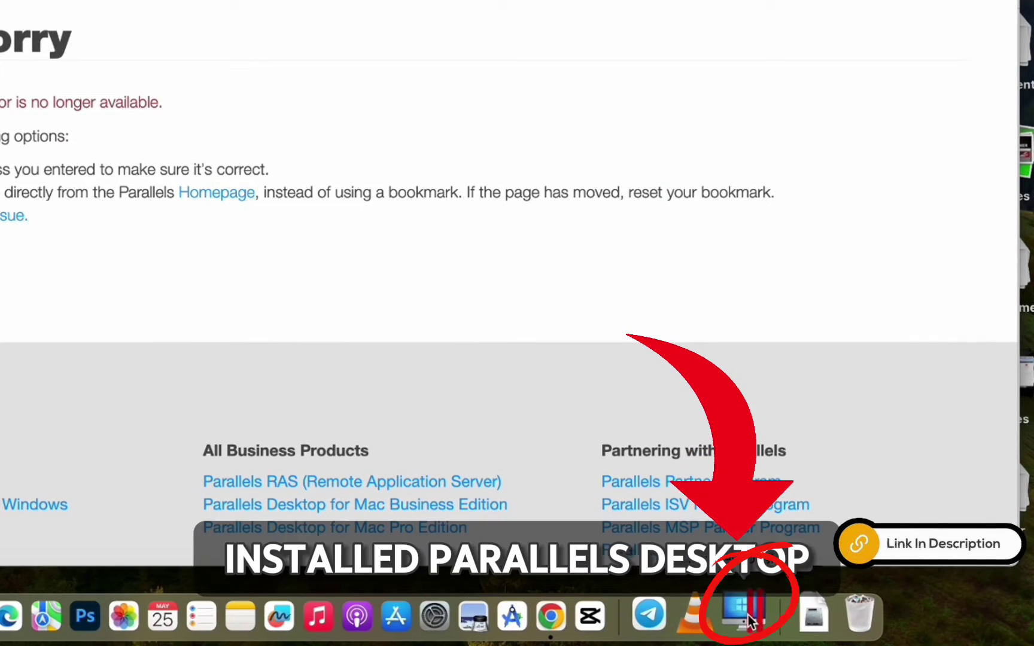
{"action": "left_click", "coordinate": [747, 620]}
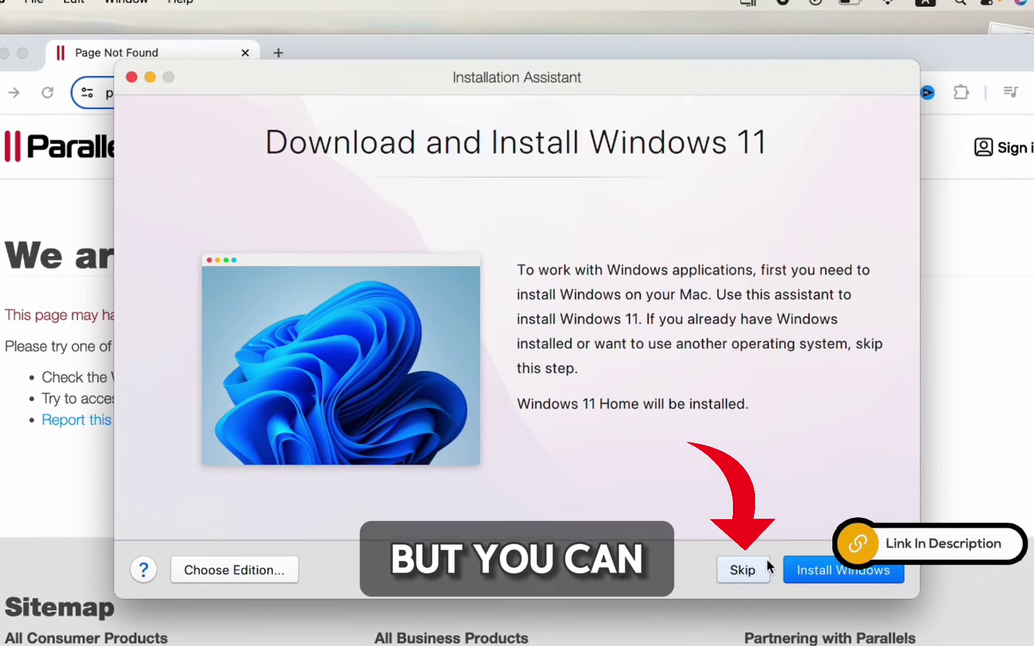
Step: Skip the Windows 11 Home download and choose installing from a DVD or image file
{"action": "left_click", "coordinate": [748, 570]}
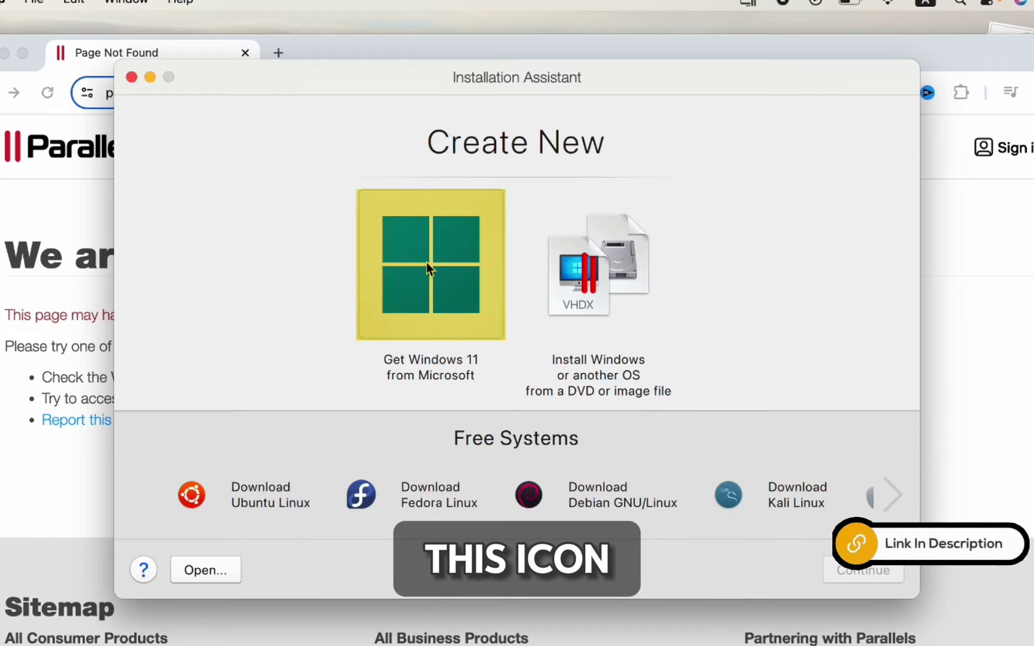
{"action": "left_click", "coordinate": [629, 258]}
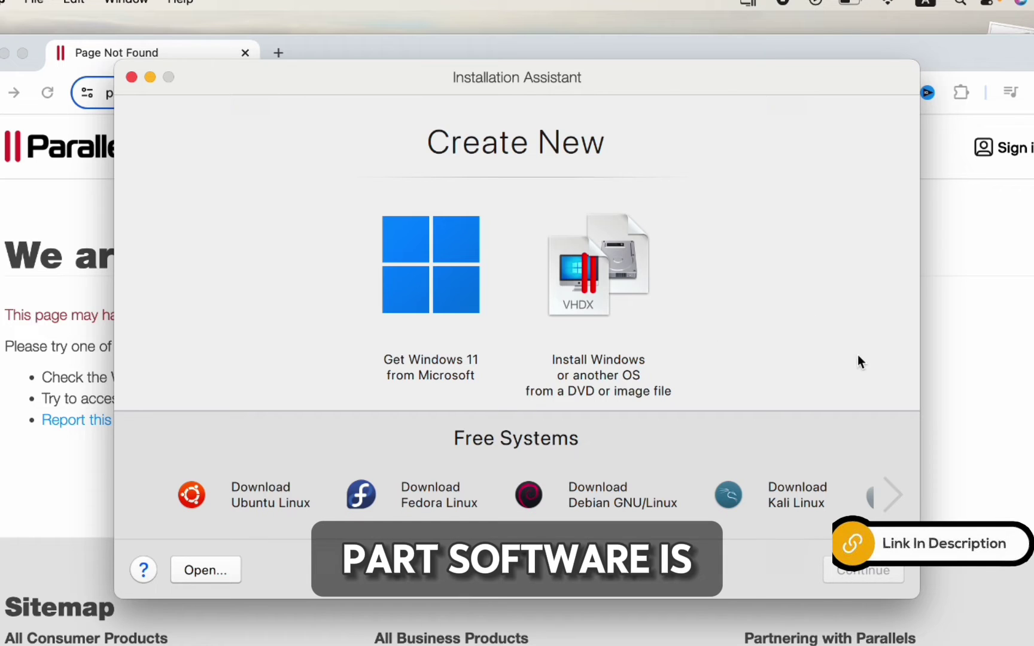
Step: Open Microsoft's Windows 11 on M1–M3 Macs article and select the Parallels Desktop authorization paragraph
{"action": "left_click", "coordinate": [964, 353]}
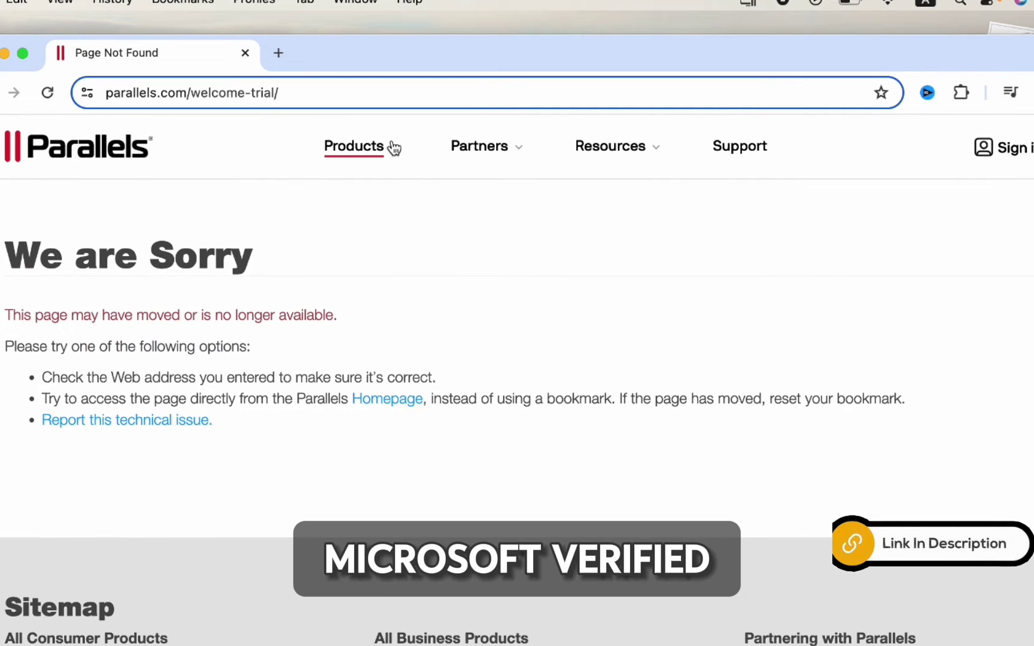
{"action": "mouse_move", "coordinate": [393, 148]}
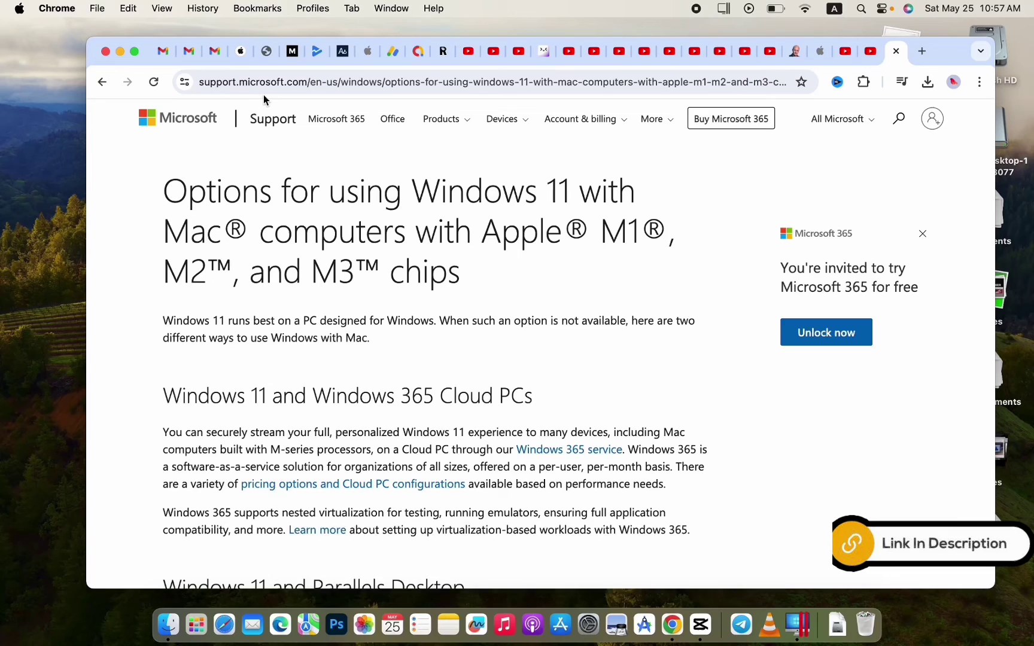
{"action": "left_click", "coordinate": [250, 82]}
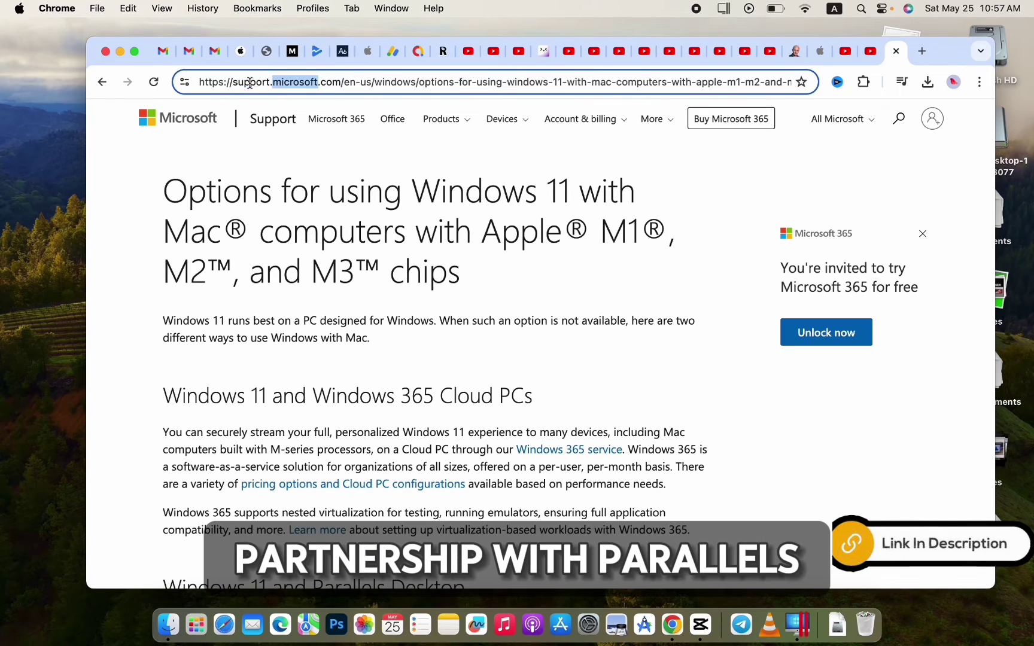
{"action": "left_click", "coordinate": [187, 163]}
{"action": "scroll", "coordinate": [188, 163], "scroll_direction": "down", "scroll_amount": 2}
{"action": "scroll", "coordinate": [187, 163], "scroll_direction": "down", "scroll_amount": 6}
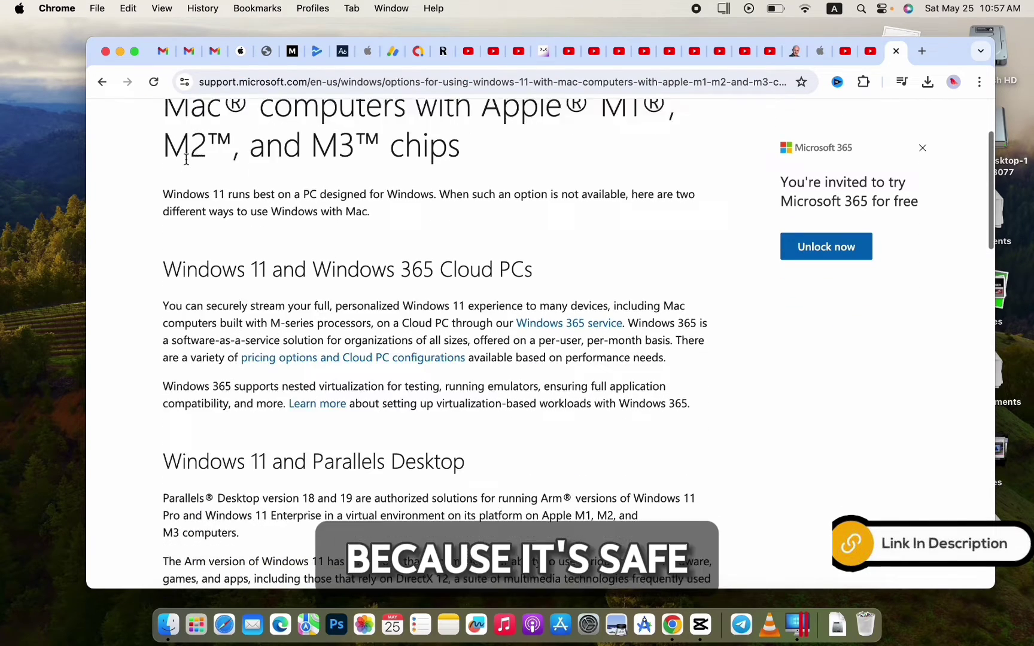
{"action": "scroll", "coordinate": [186, 159], "scroll_direction": "down", "scroll_amount": 3}
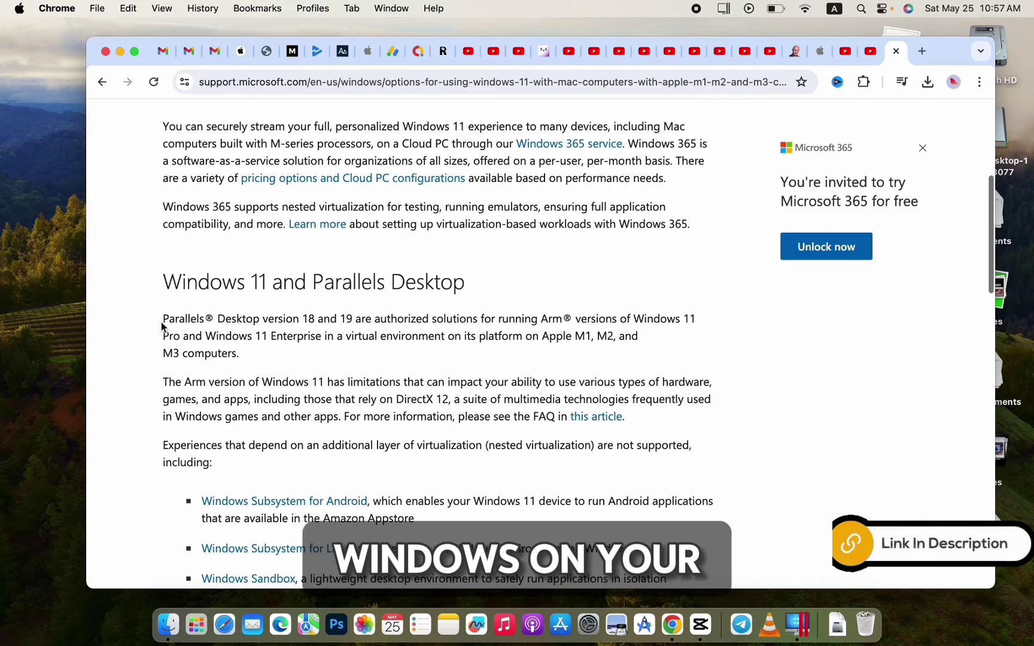
{"action": "left_click_drag", "start_coordinate": [164, 322], "coordinate": [286, 320]}
{"action": "left_click_drag", "start_coordinate": [615, 299], "coordinate": [694, 355]}
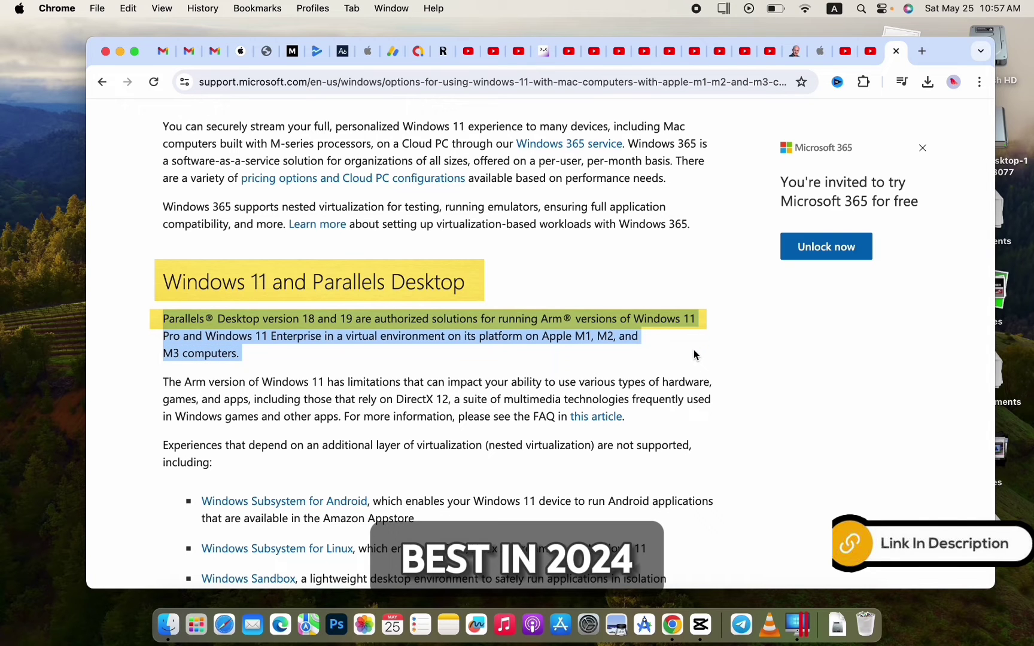
Step: Choose Get Windows 11 from Microsoft and install it through to Installation Complete
{"action": "double_click", "coordinate": [395, 323]}
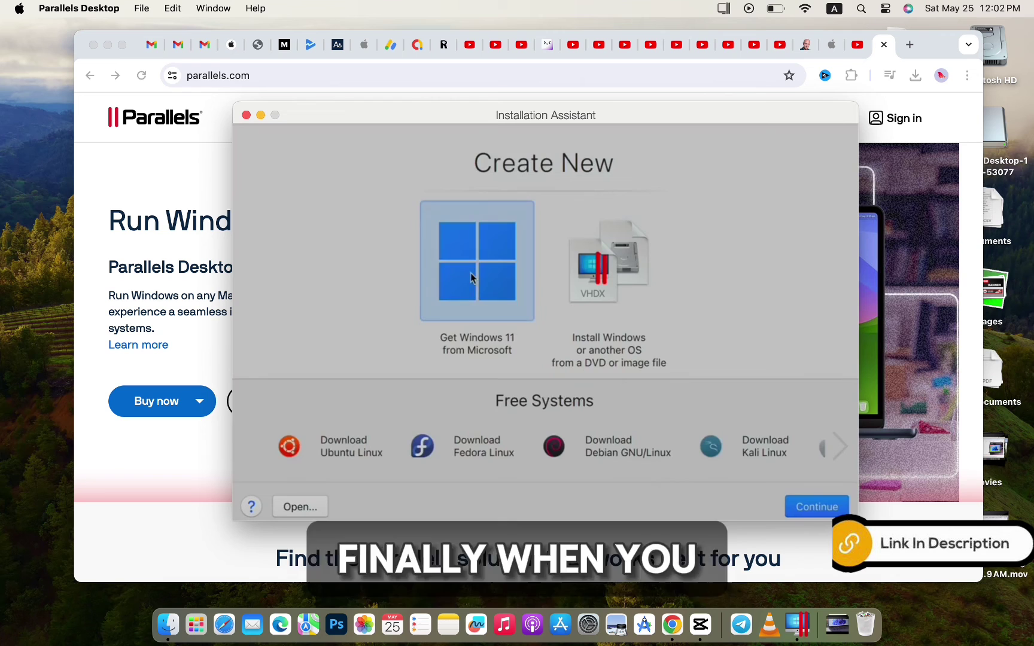
{"action": "left_click", "coordinate": [813, 508]}
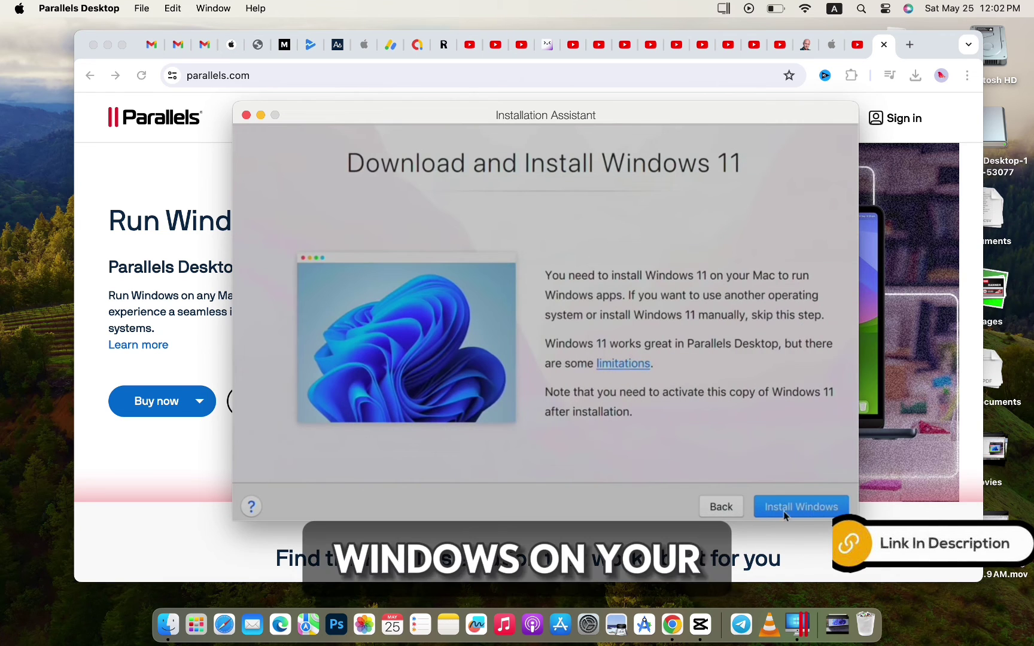
{"action": "left_click", "coordinate": [803, 506]}
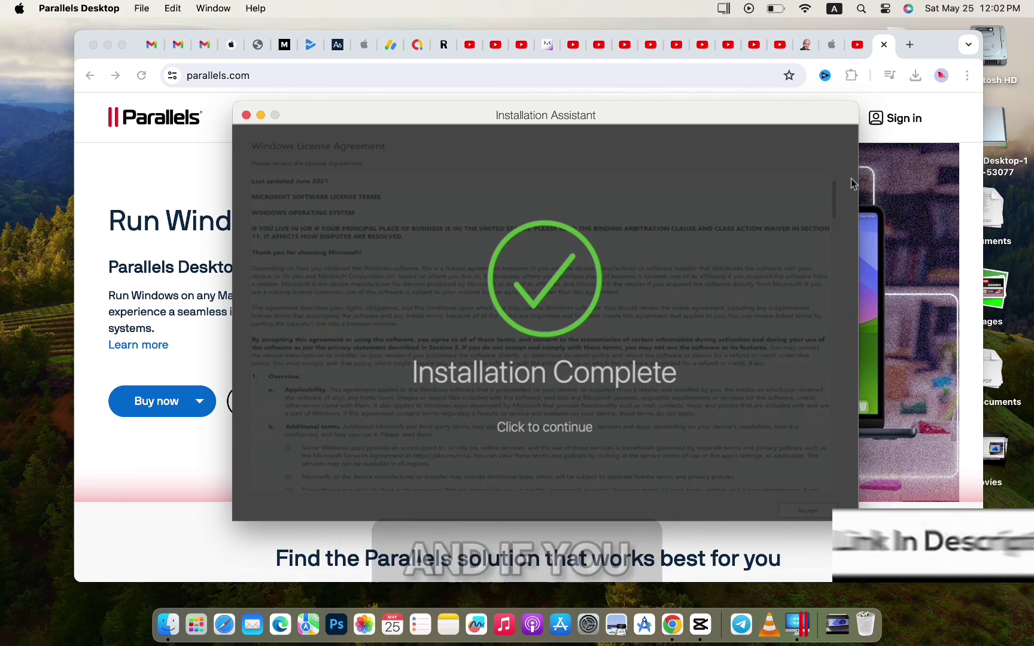
Step: Dismiss the Installation Complete notice and close the Windows 11 Installed Successfully page
{"action": "left_click", "coordinate": [544, 281]}
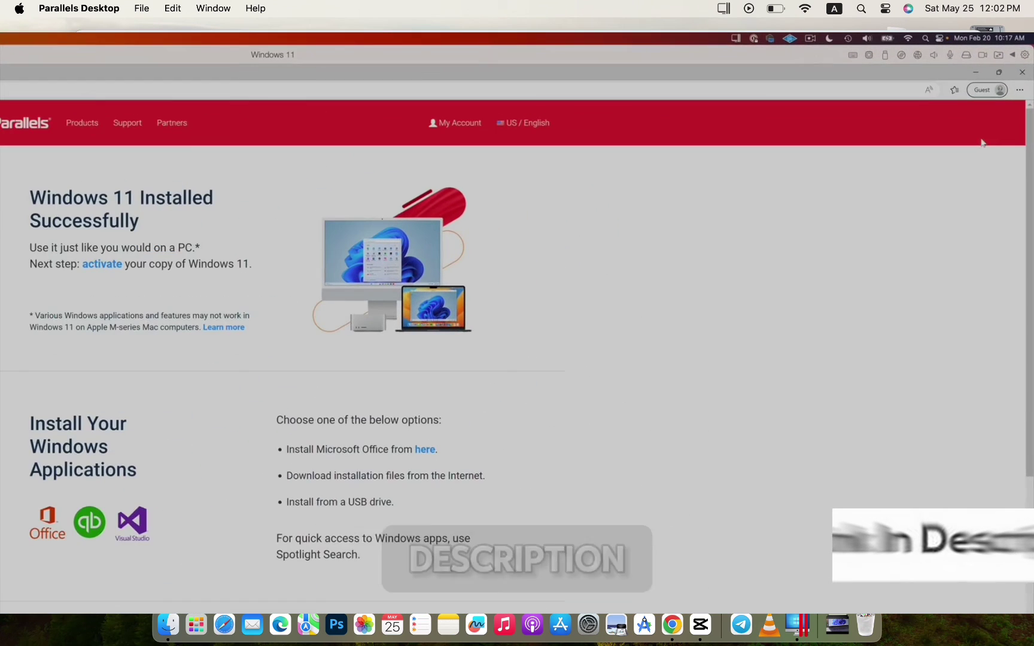
{"action": "left_click", "coordinate": [1021, 71]}
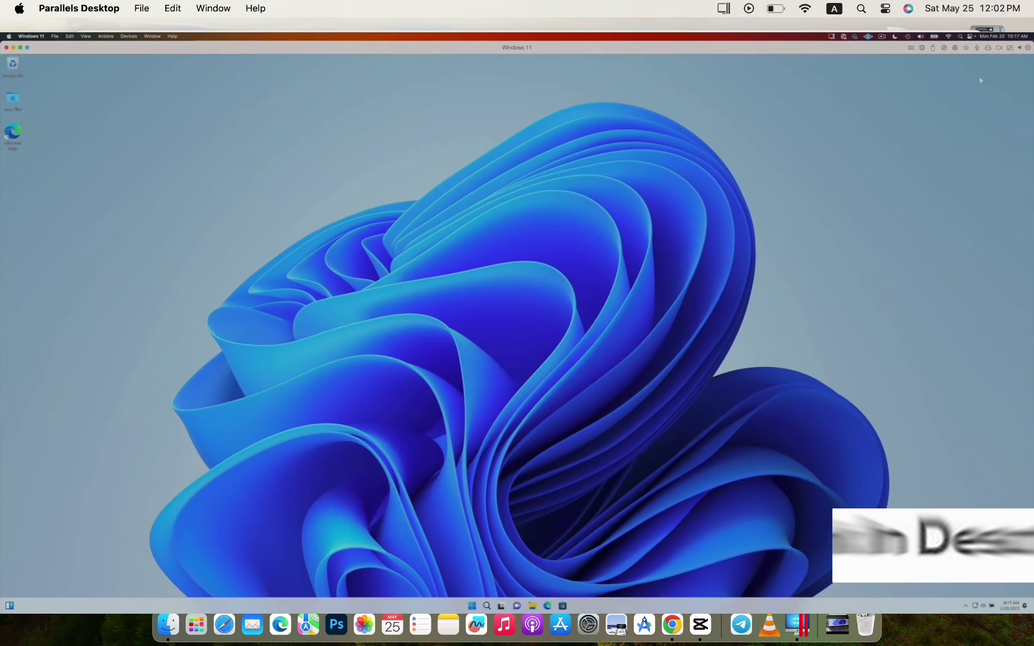